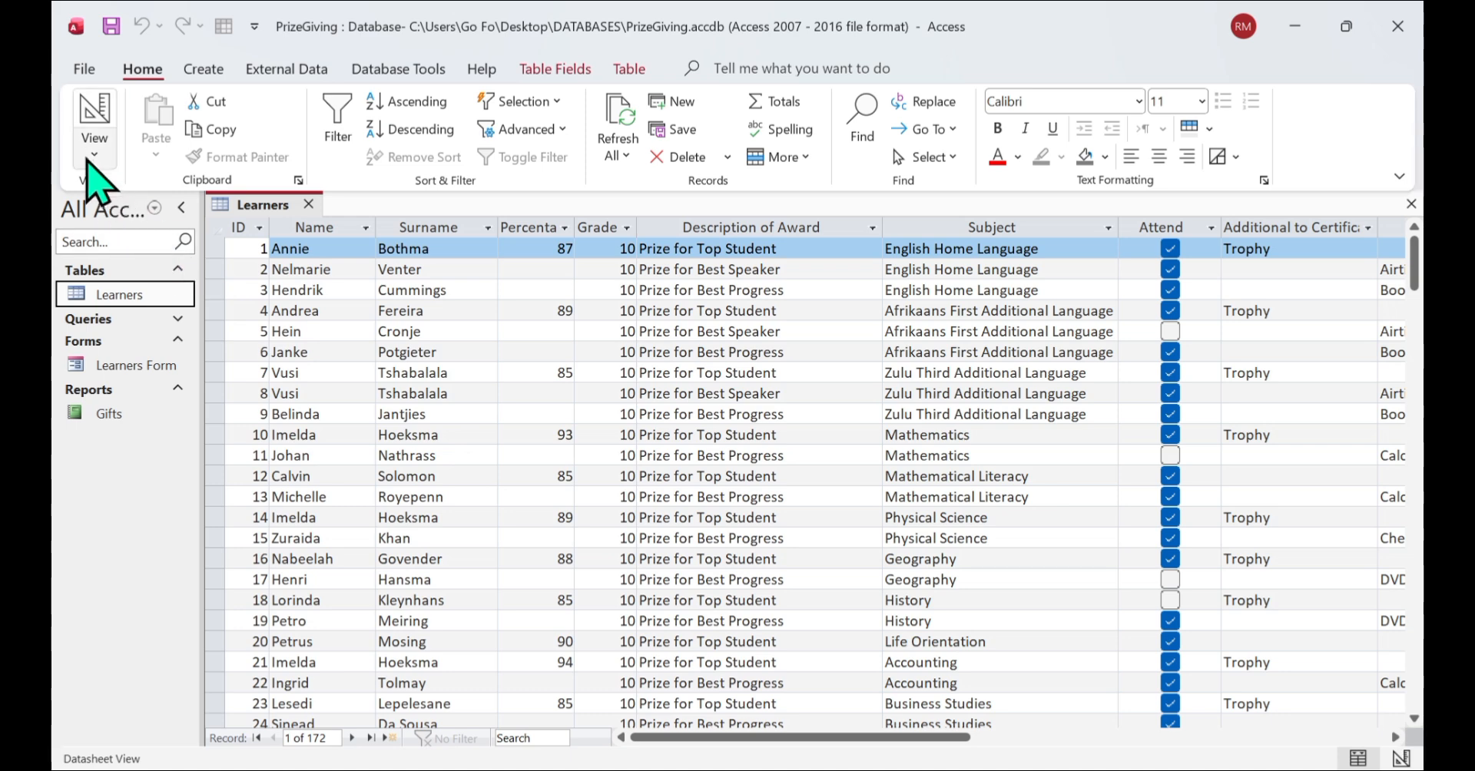
# Open the Learners table in Design View to show its field definitions.
pyautogui.click(93, 154)
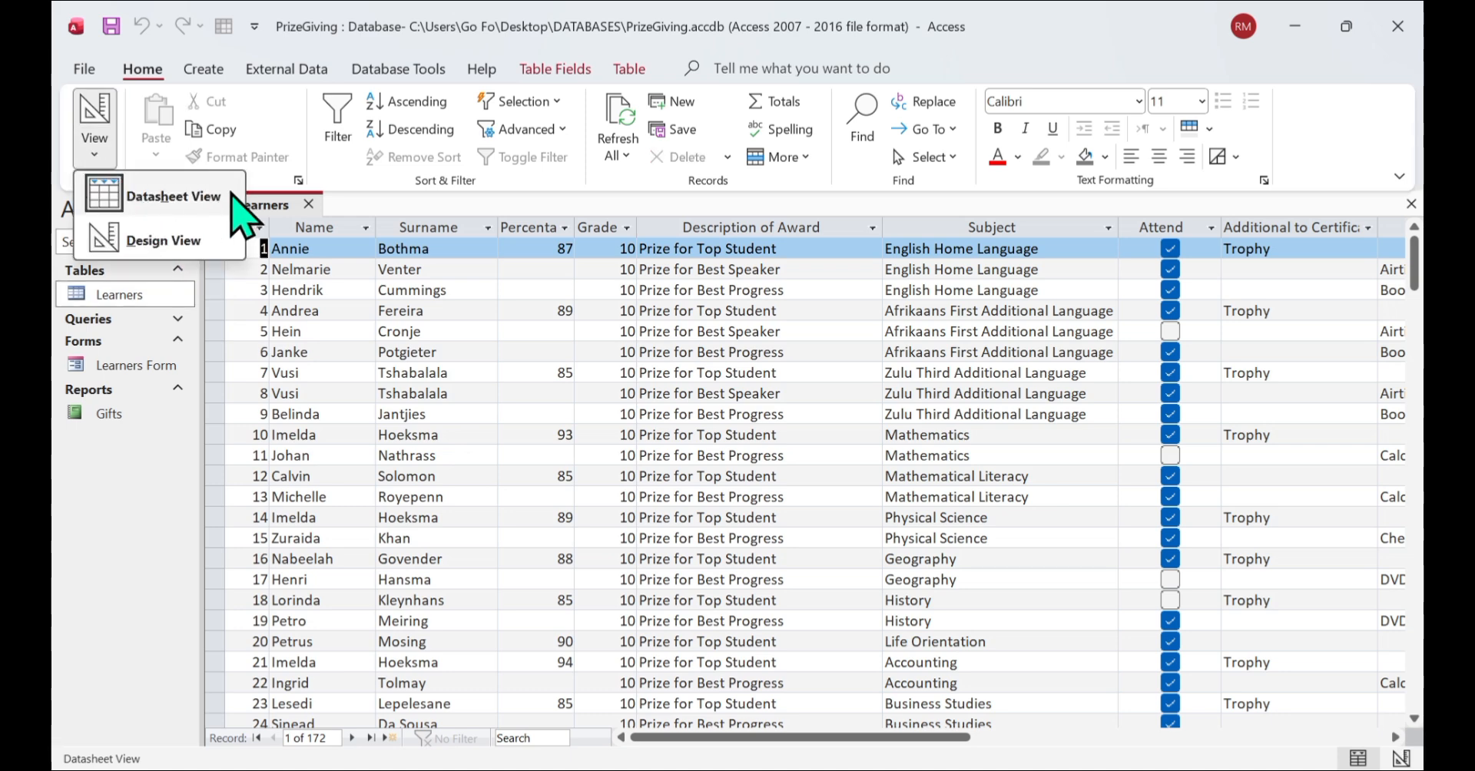
pyautogui.click(891, 227)
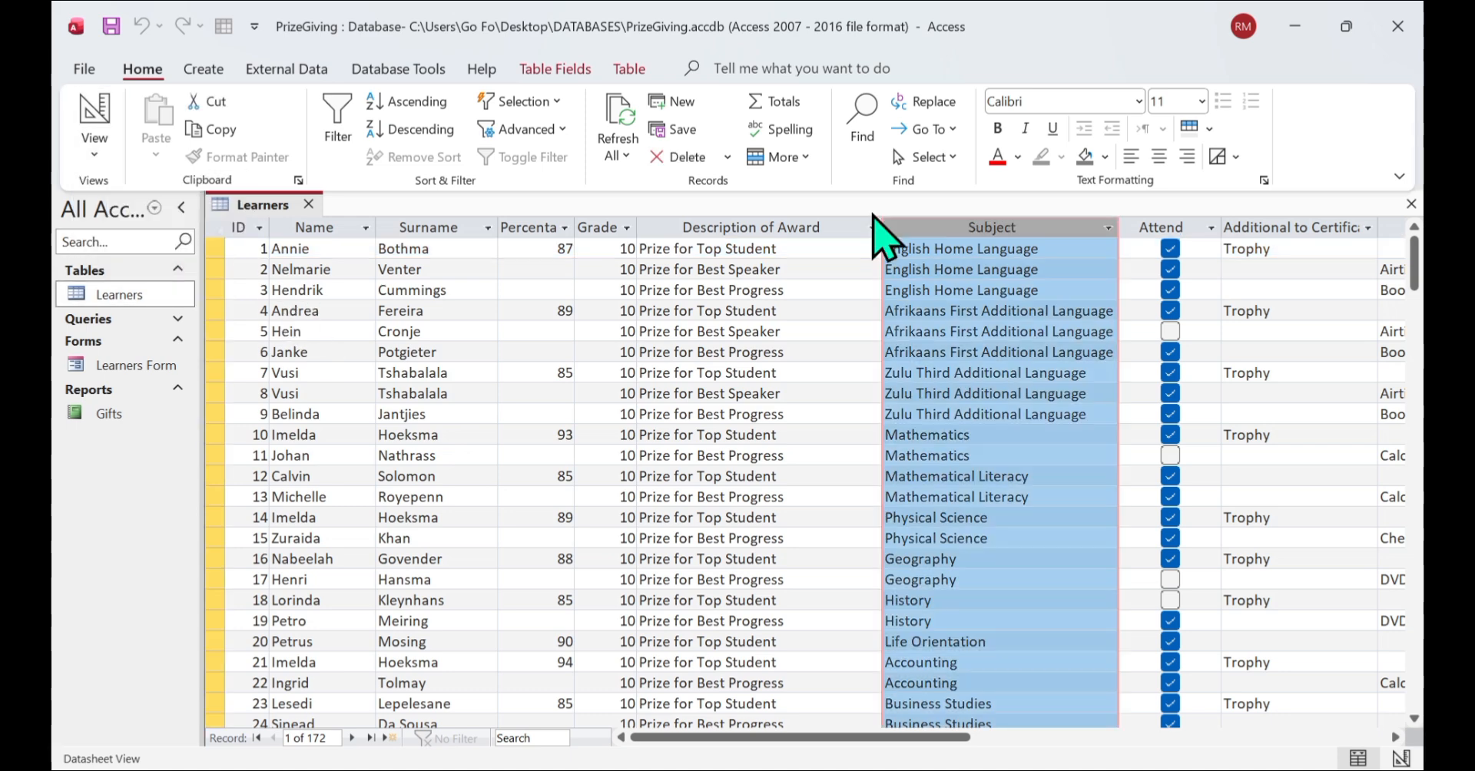
pyautogui.click(107, 149)
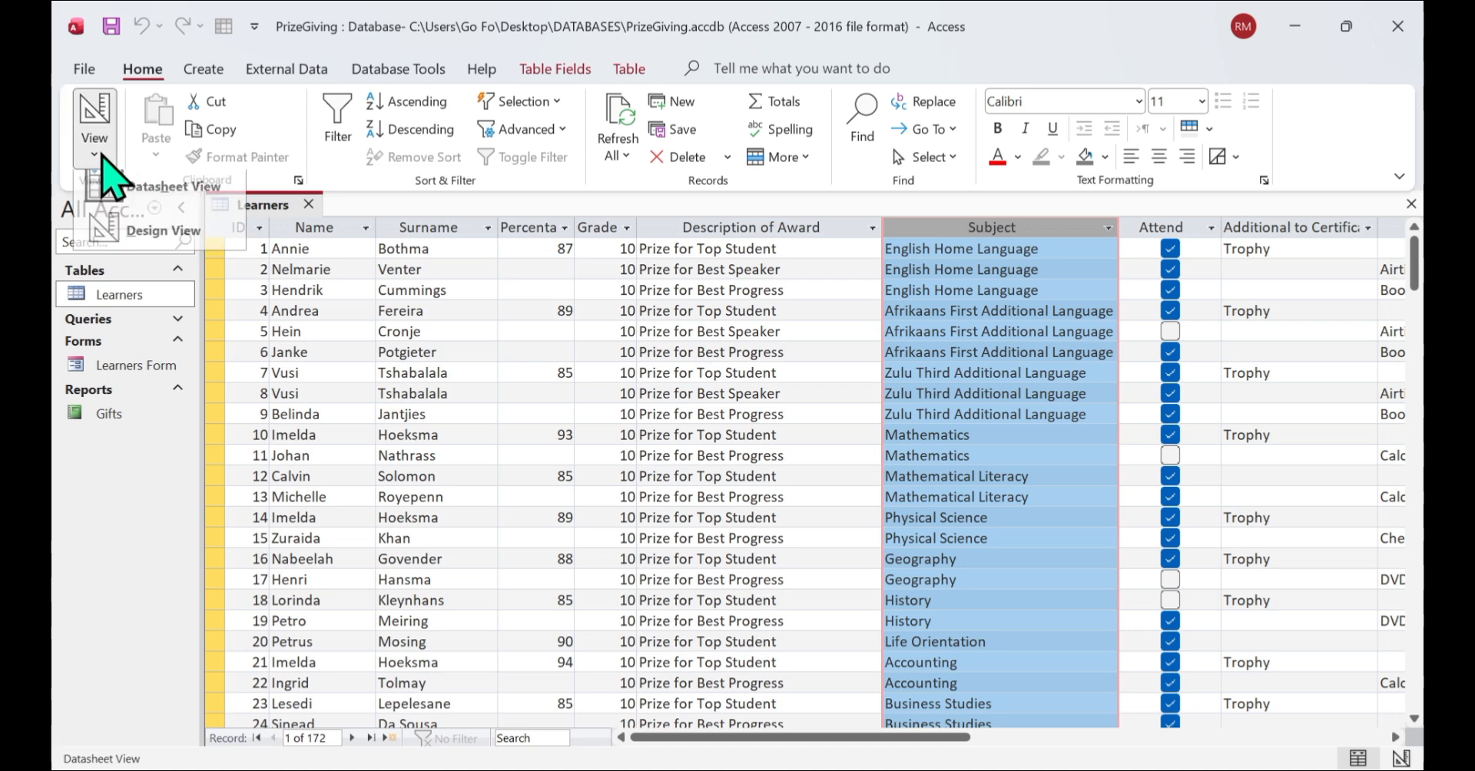
pyautogui.click(163, 241)
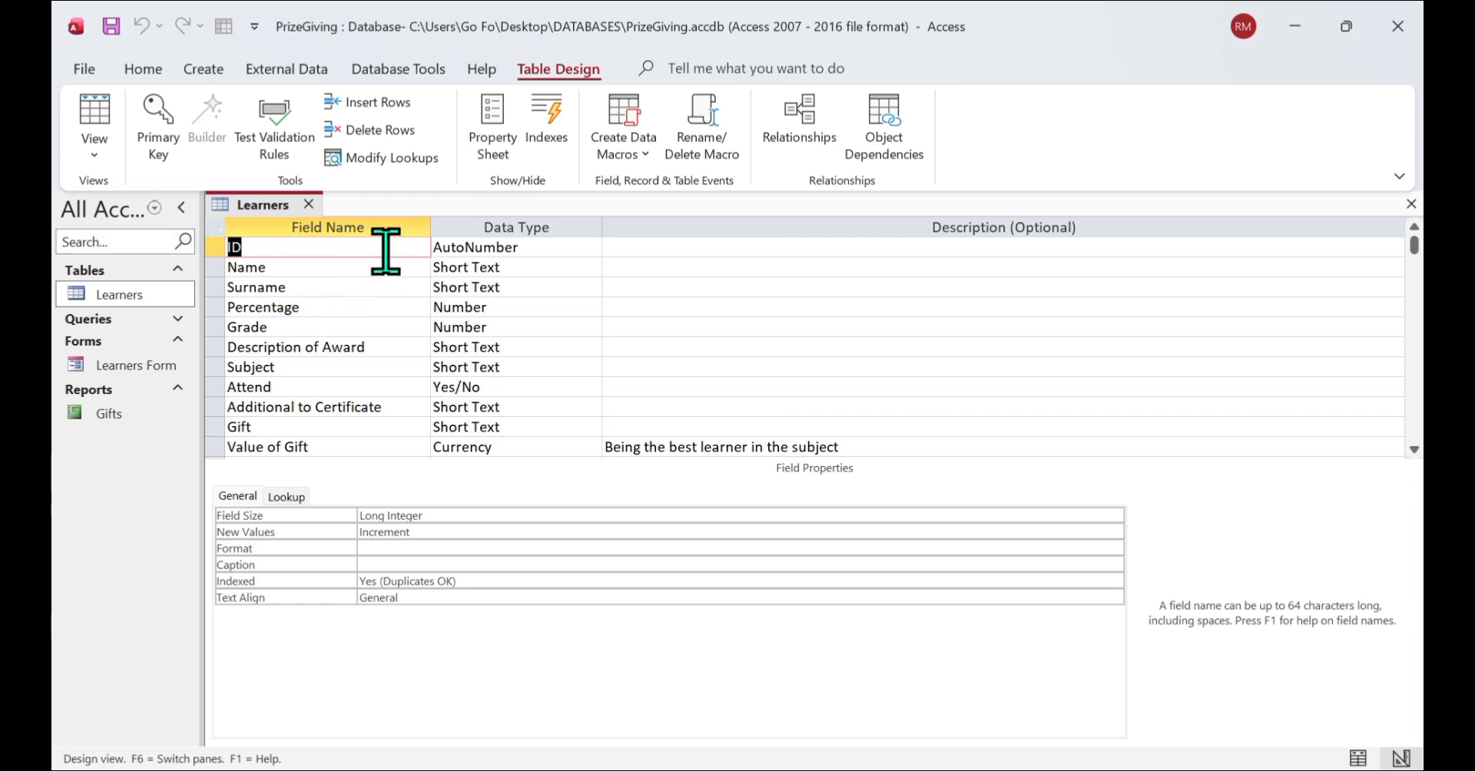
# Examine the ID field's name and data type, and return the Learners table to Datasheet View.
pyautogui.click(540, 249)
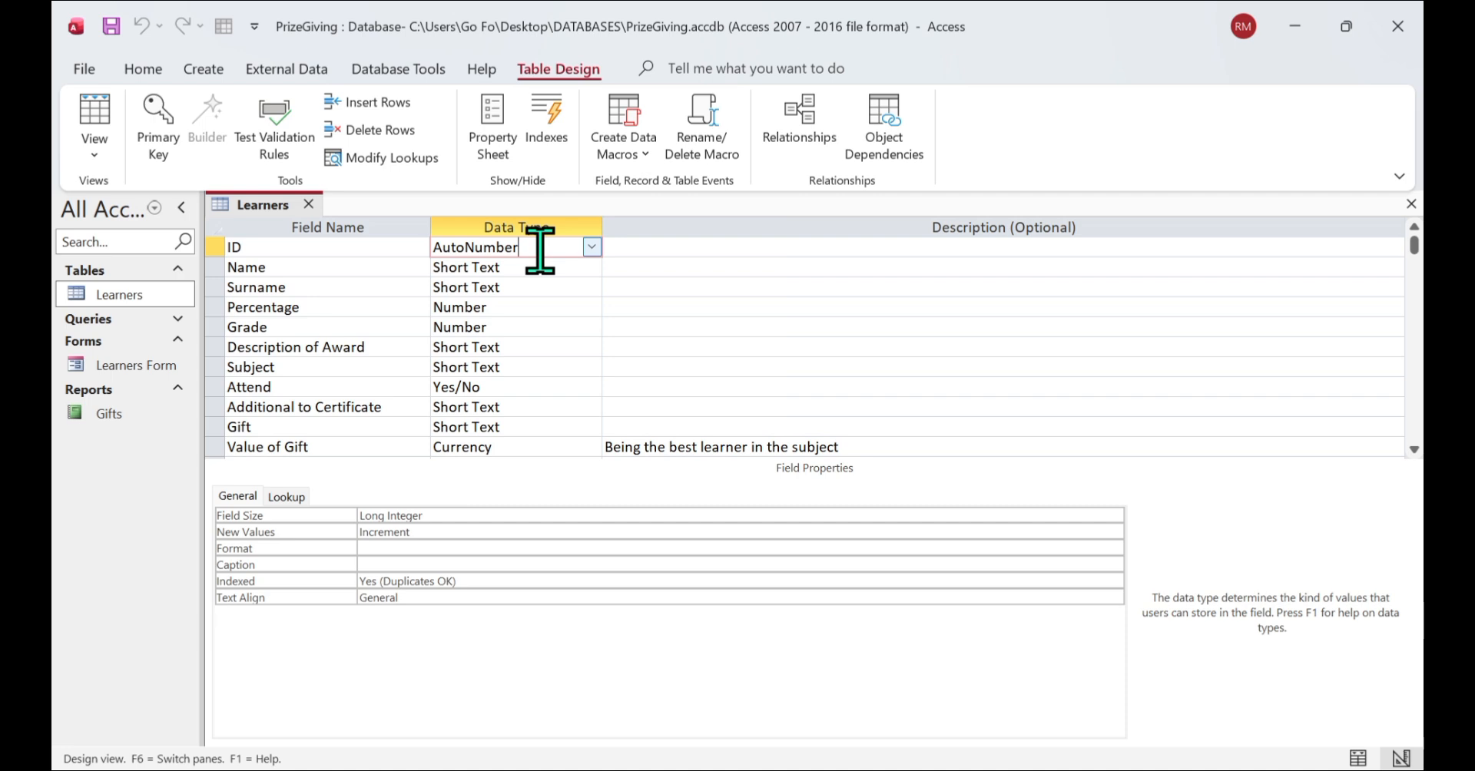
pyautogui.click(286, 250)
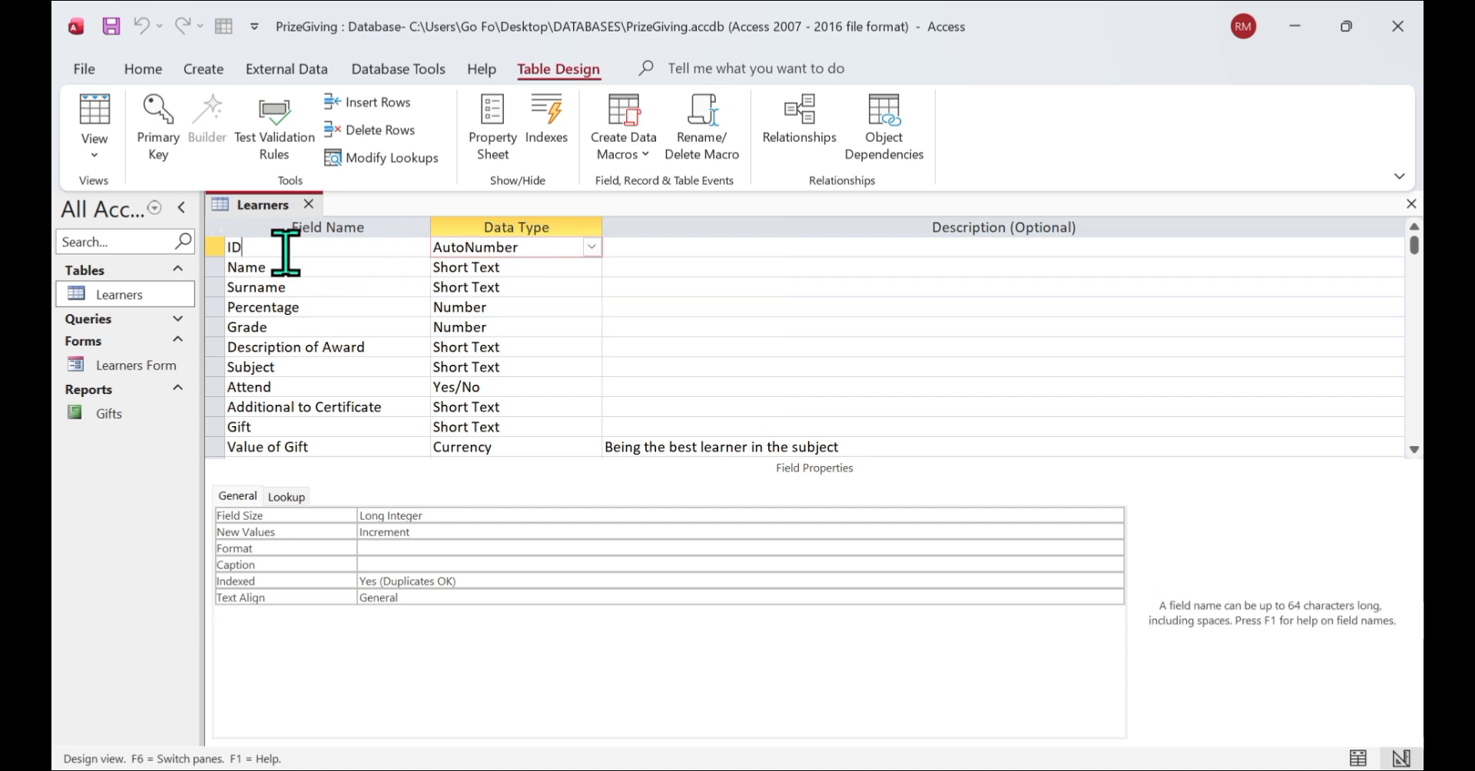
pyautogui.click(94, 149)
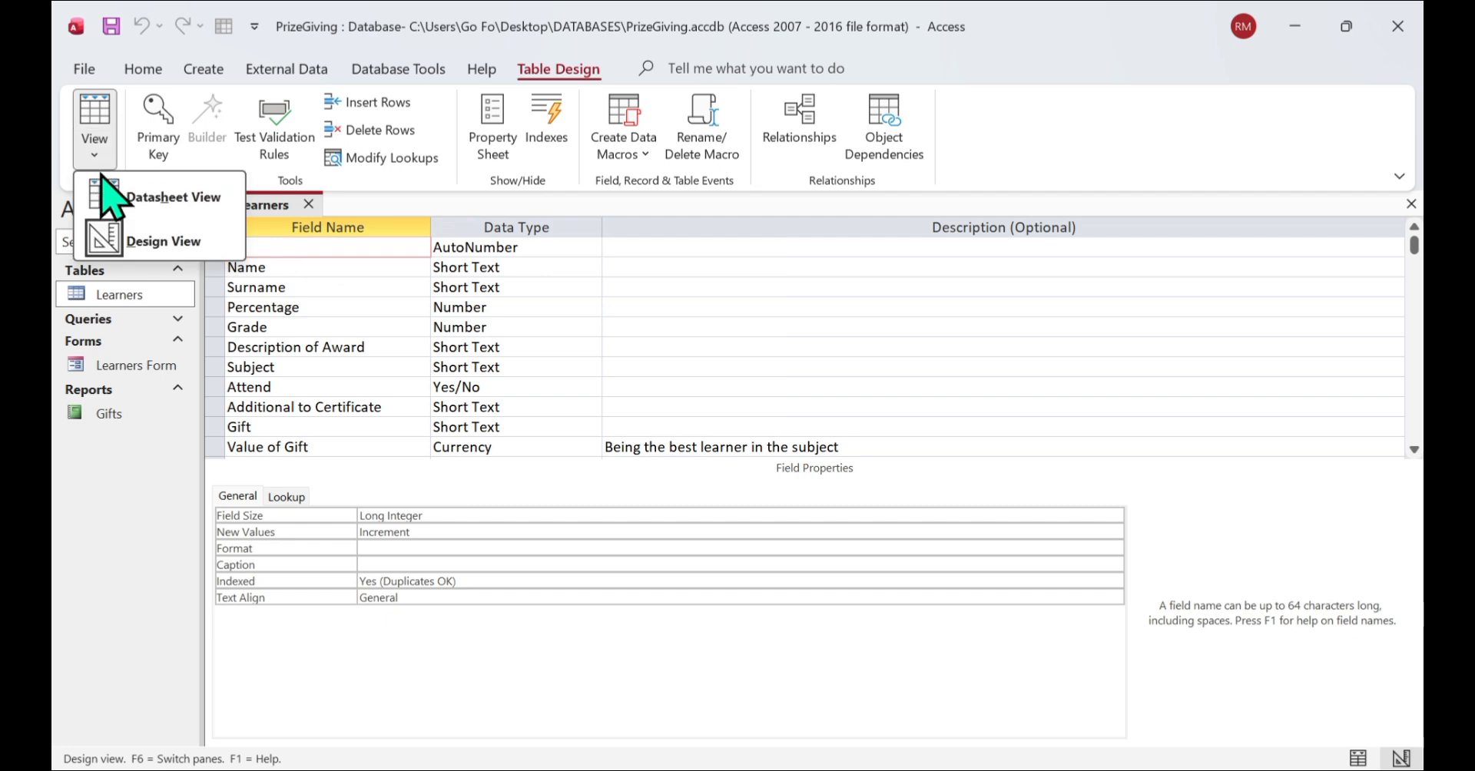
pyautogui.click(136, 199)
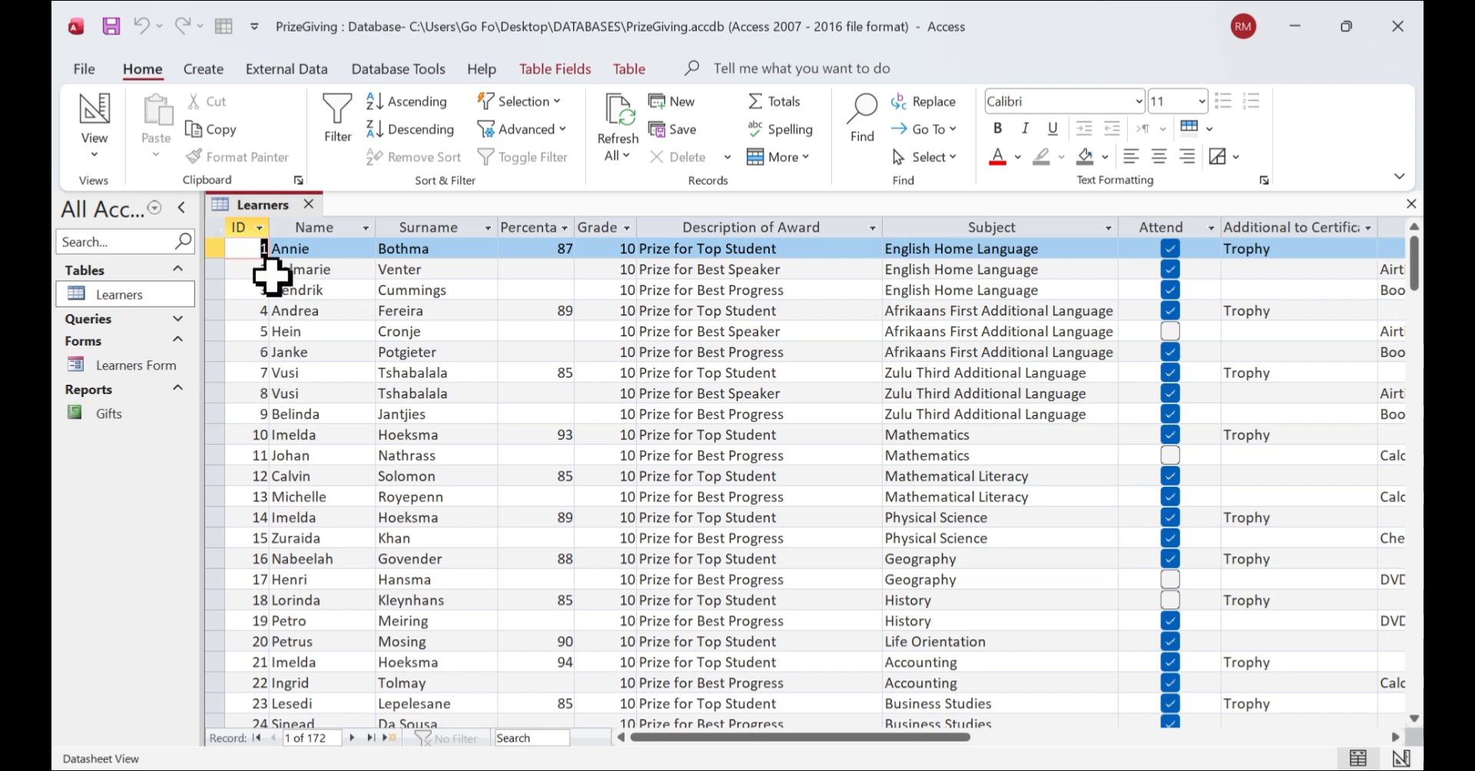
# Reopen the Learners table in Design View and choose AutoNumber as the ID field's data type.
pyautogui.click(103, 157)
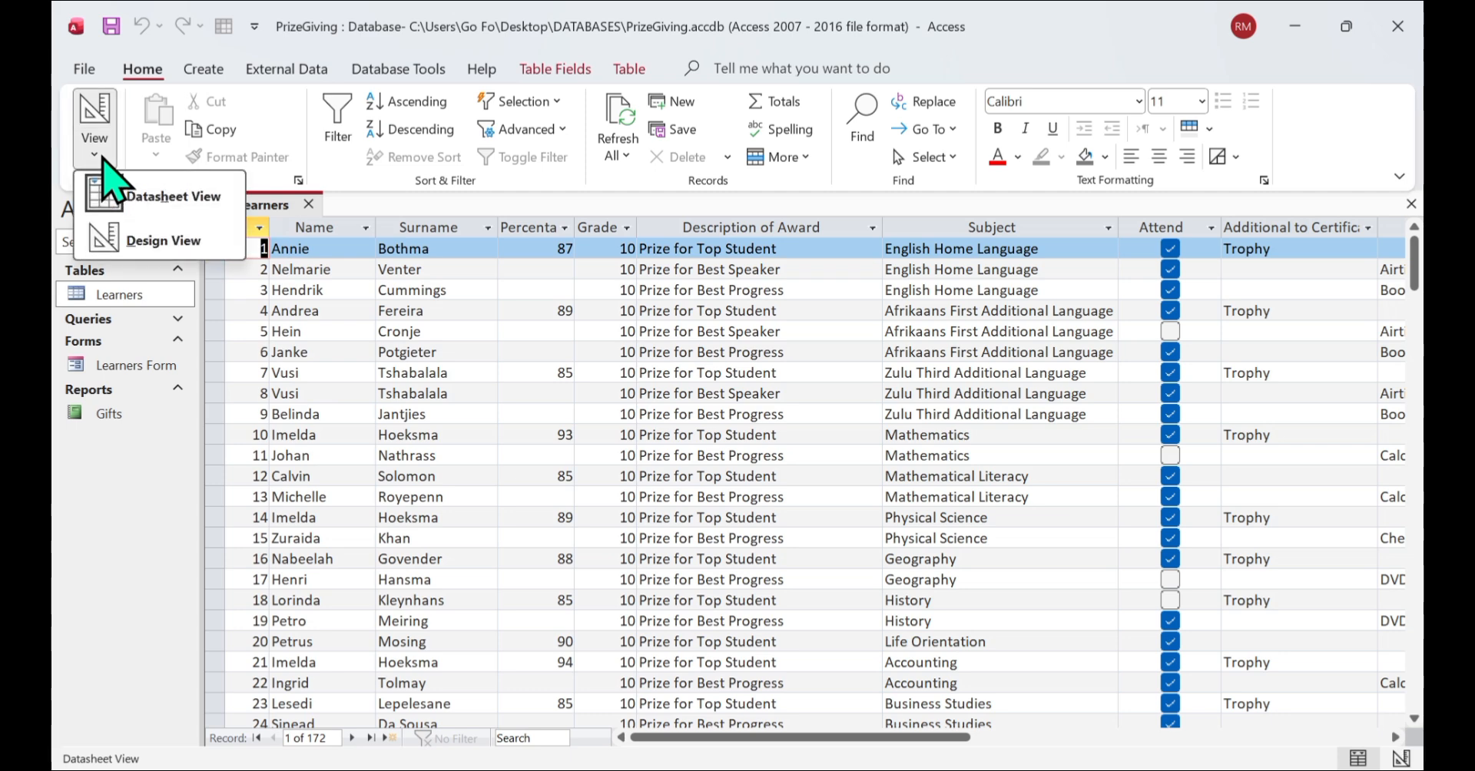
pyautogui.click(157, 239)
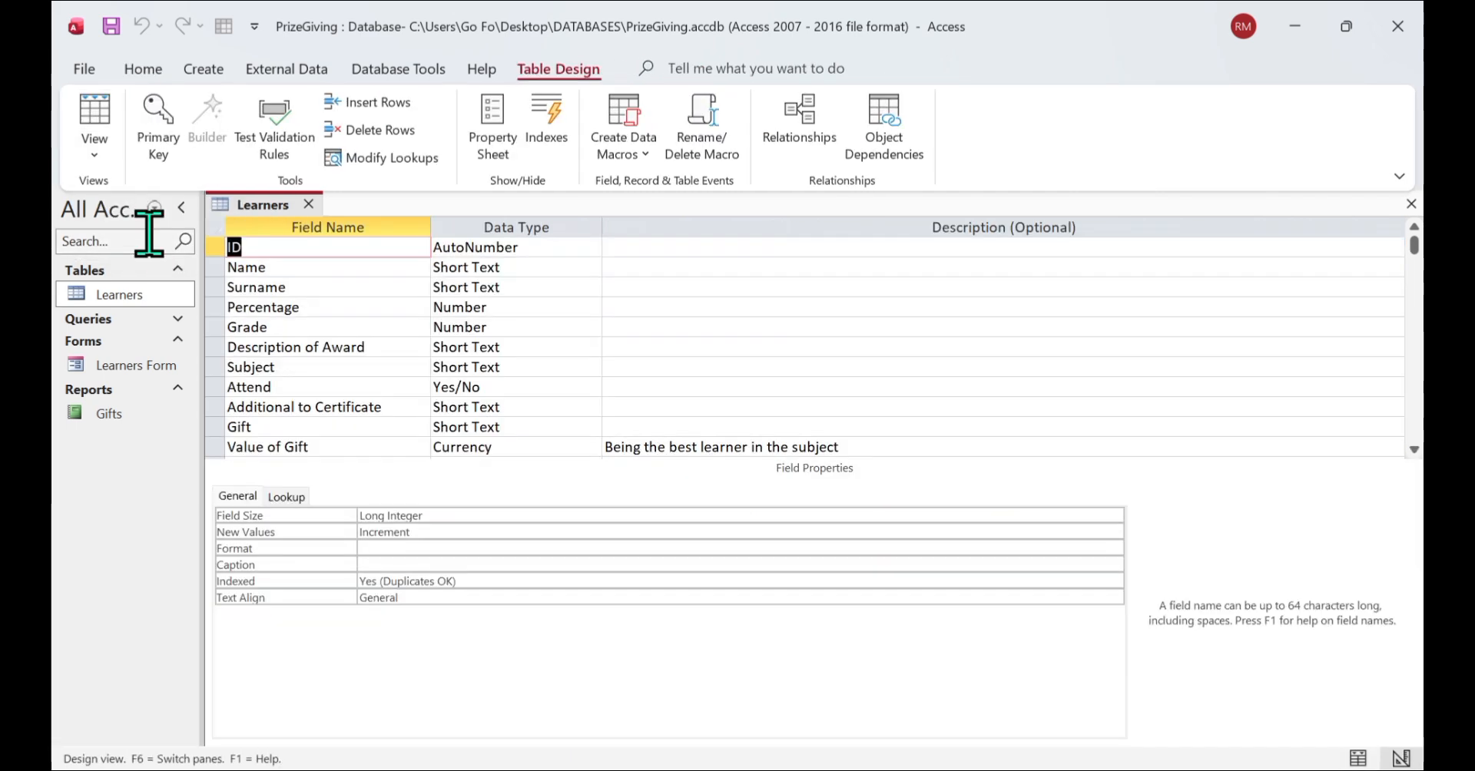
pyautogui.click(537, 250)
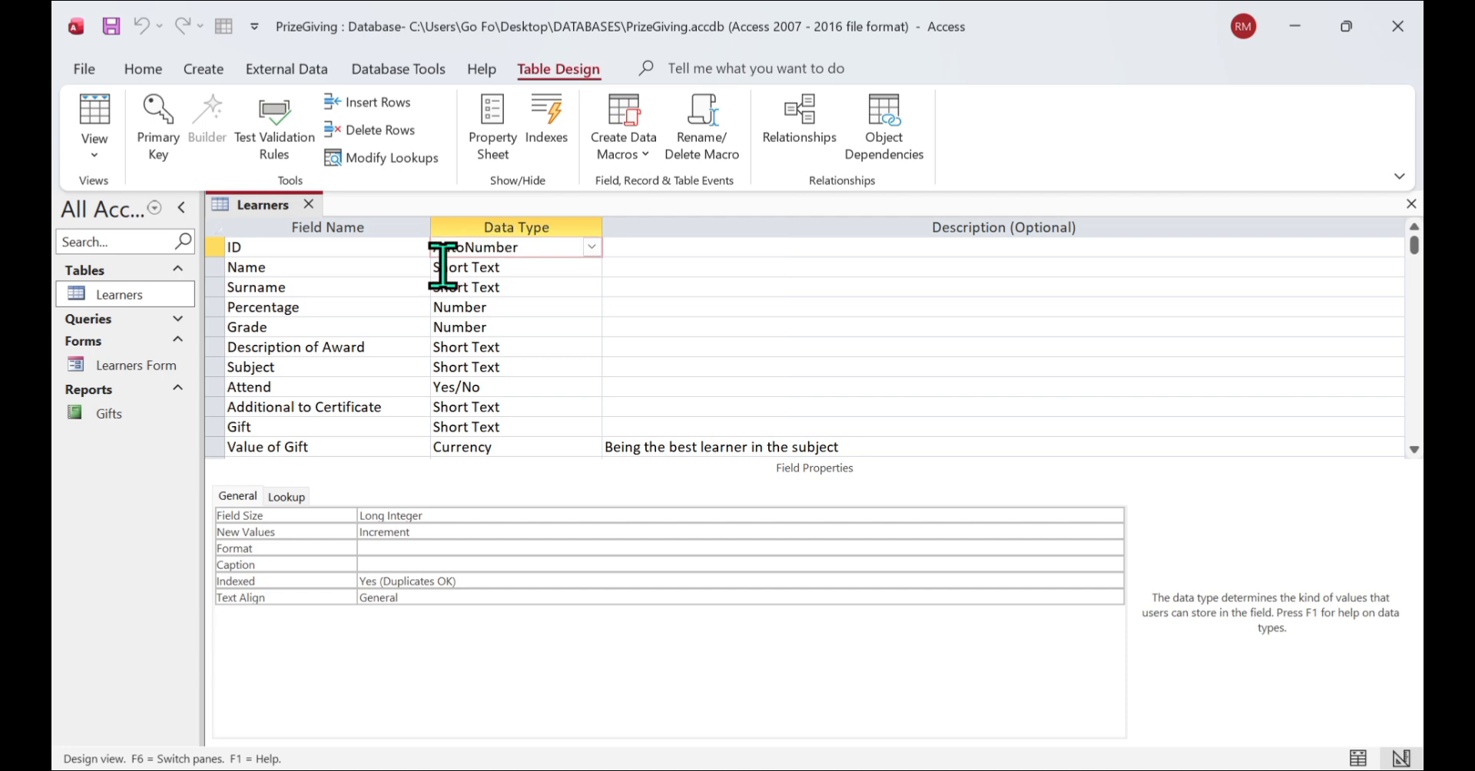
pyautogui.click(592, 248)
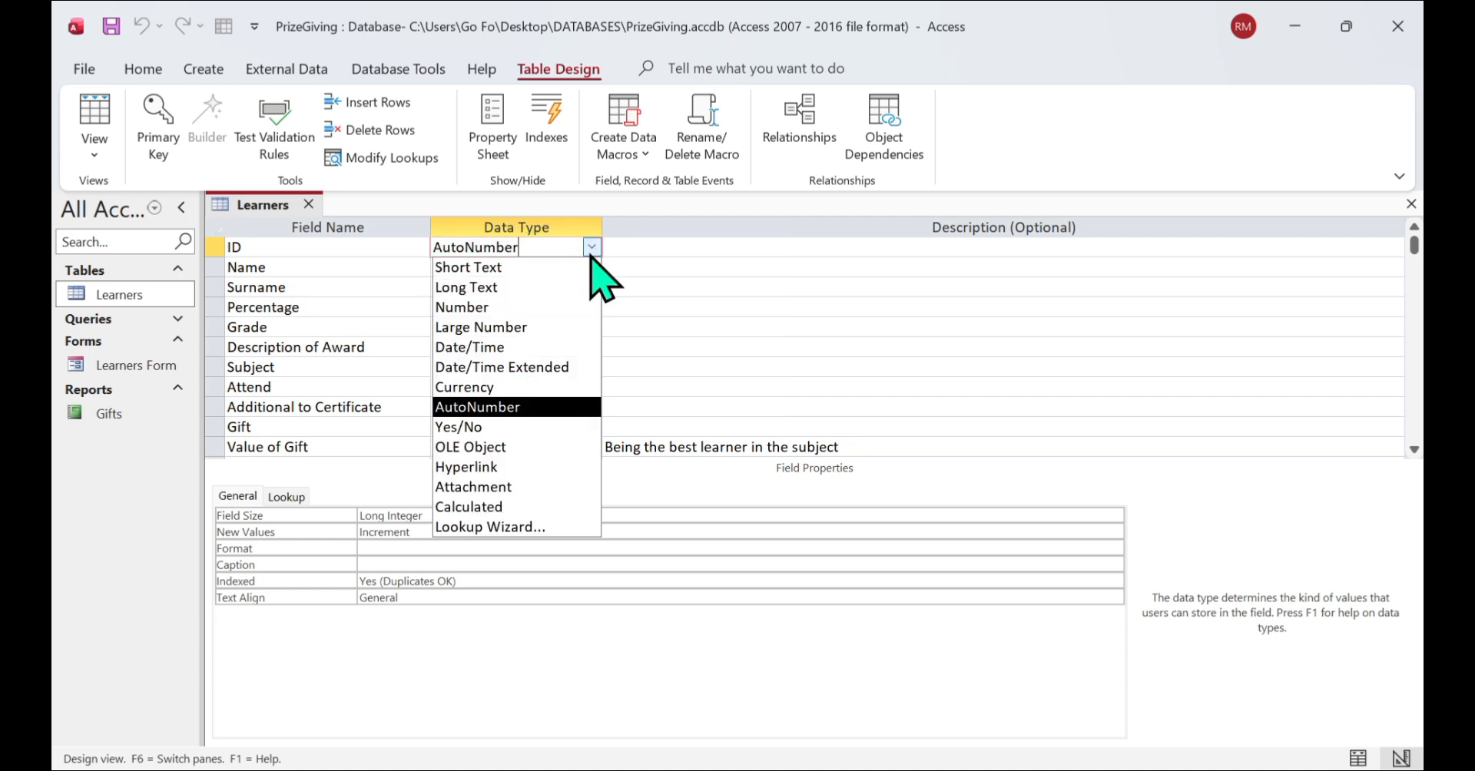
pyautogui.click(531, 408)
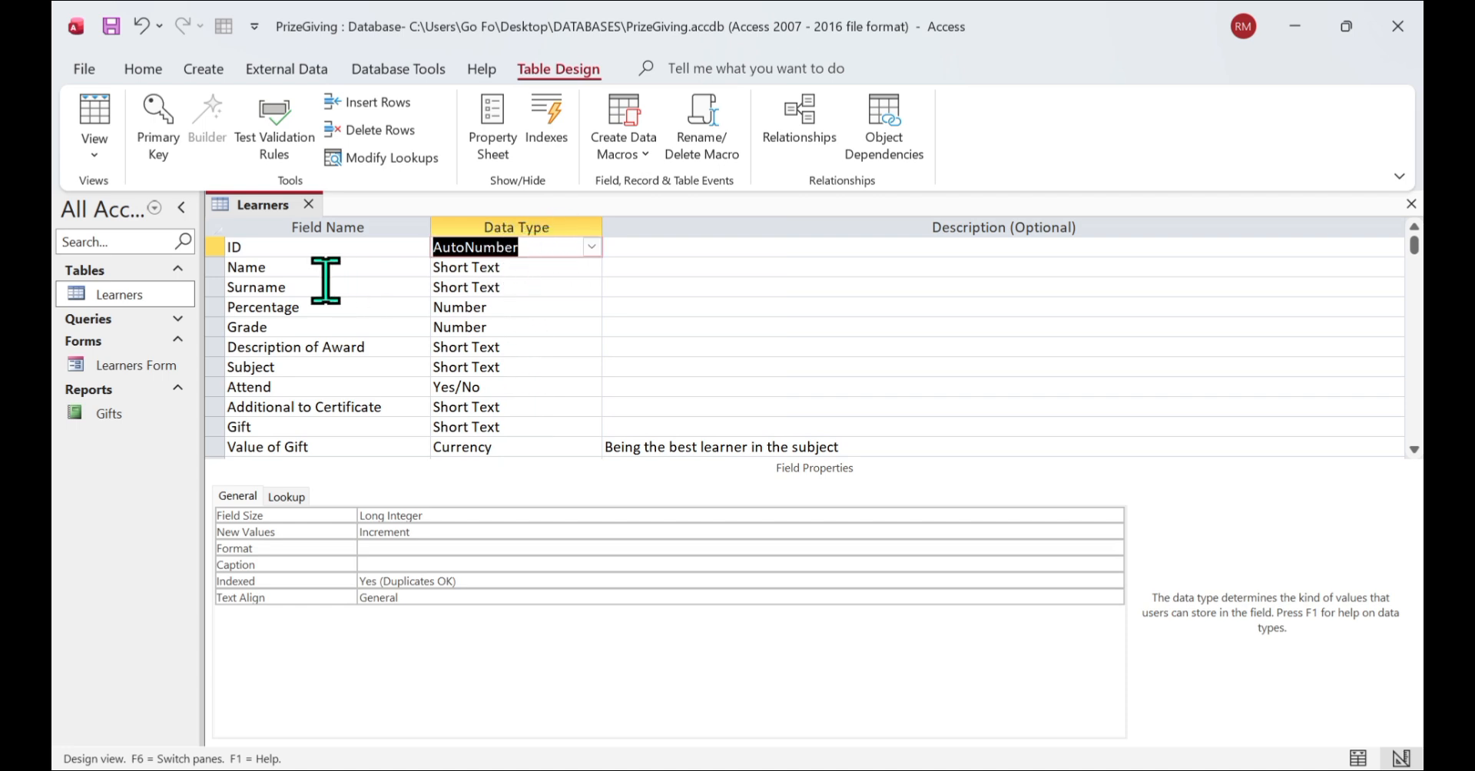
# Choose Short Text as the data type of the Name field.
pyautogui.click(292, 269)
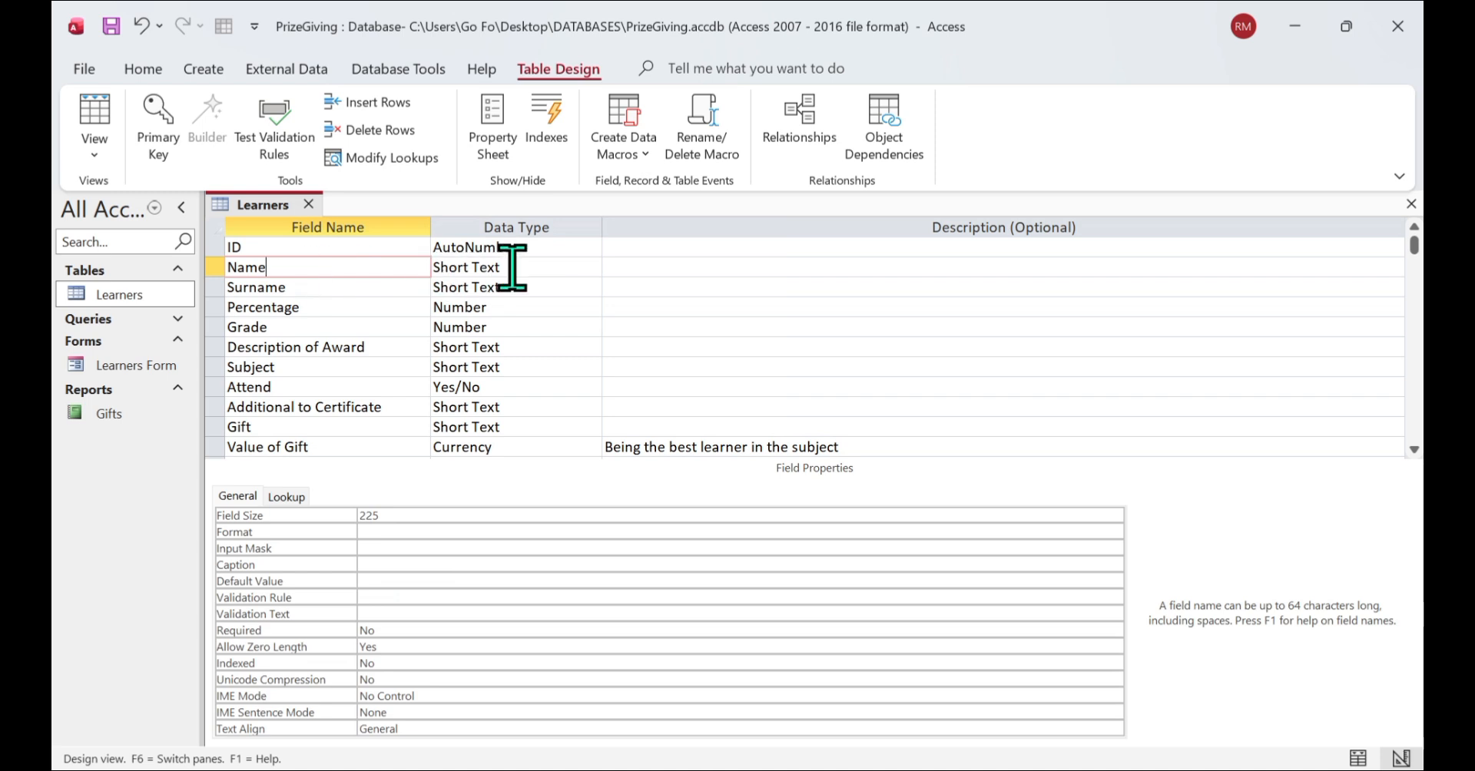
pyautogui.click(565, 263)
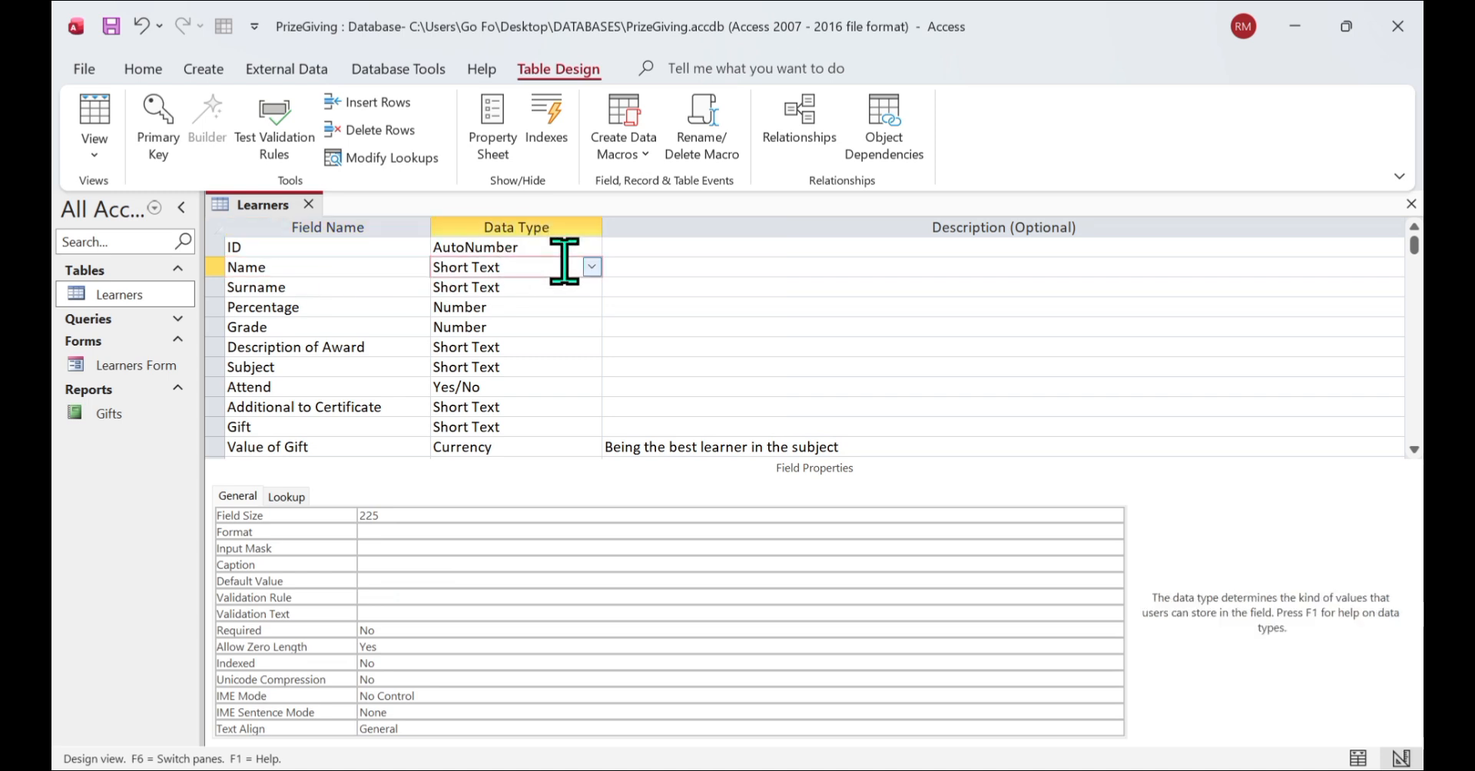
pyautogui.click(592, 266)
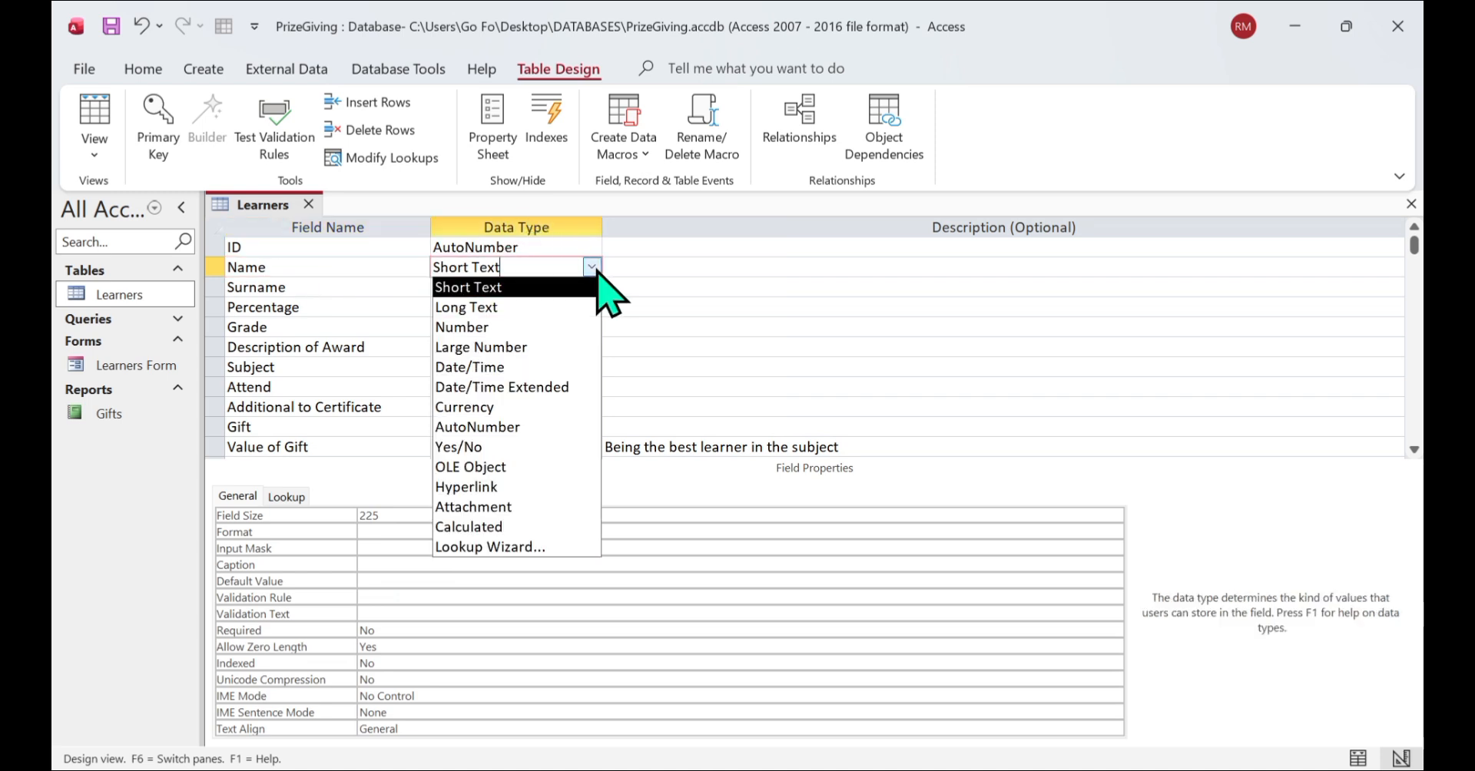
pyautogui.click(565, 288)
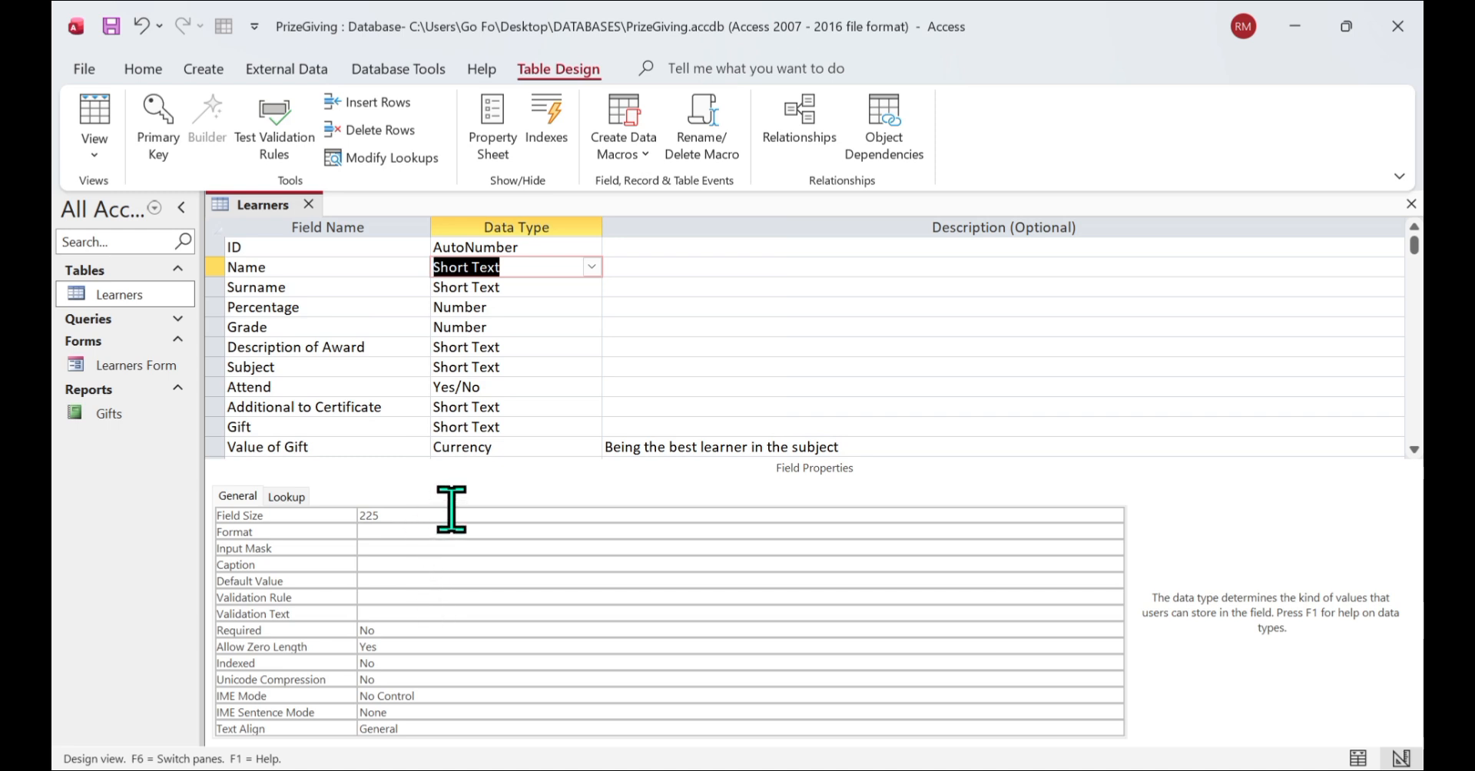
# Examine the data types of the Surname, Attend and Value of Gift fields, including the types available for Value of Gift.
pyautogui.click(531, 288)
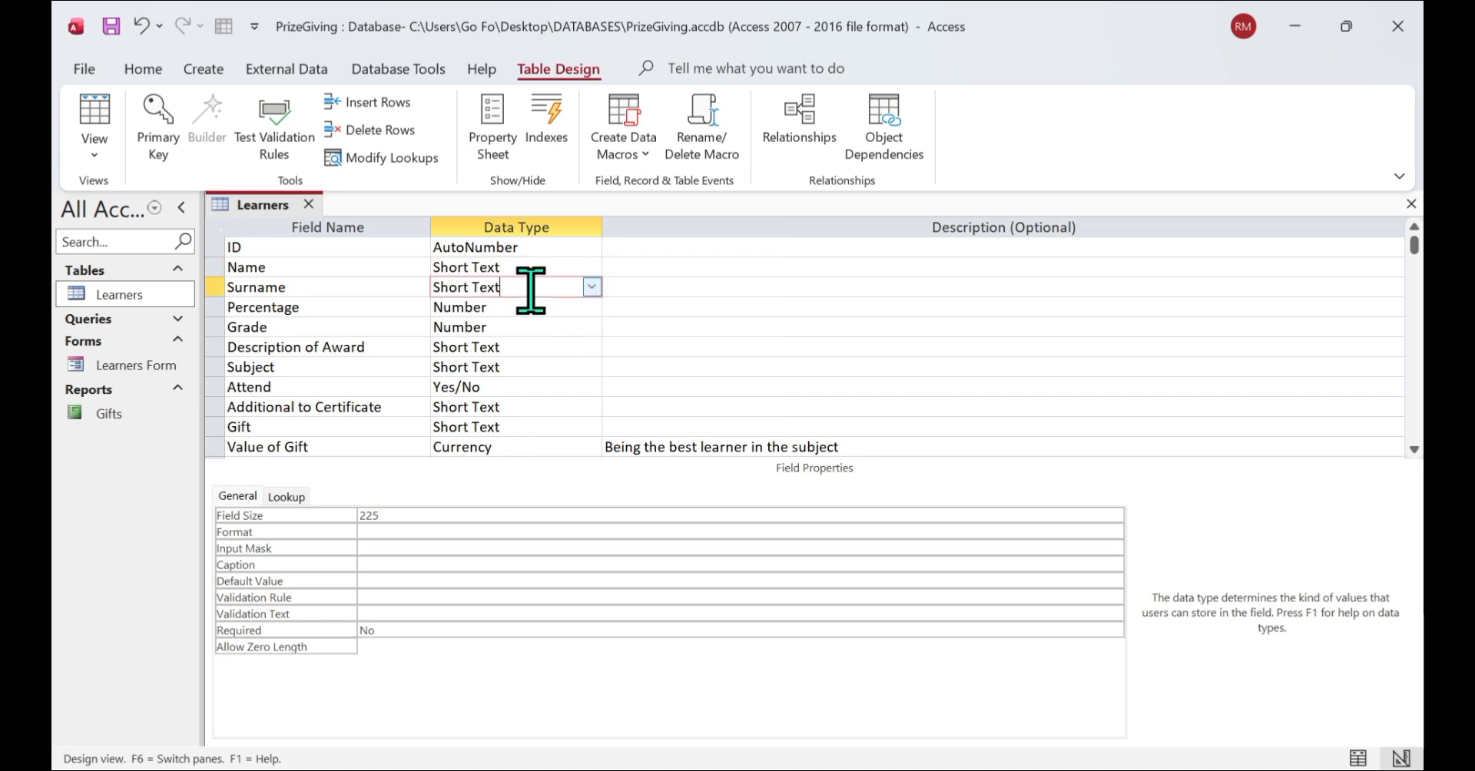
pyautogui.click(509, 388)
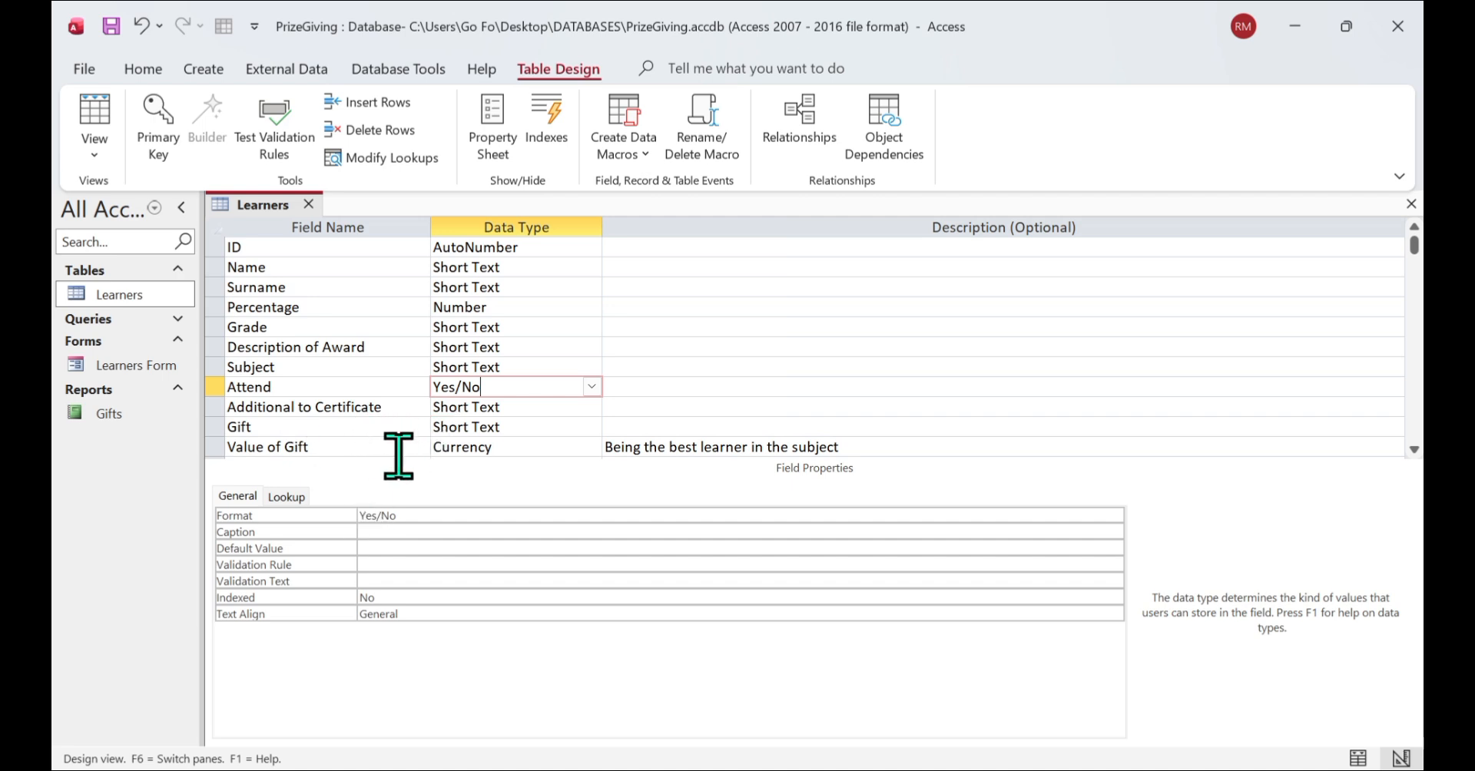
pyautogui.click(538, 448)
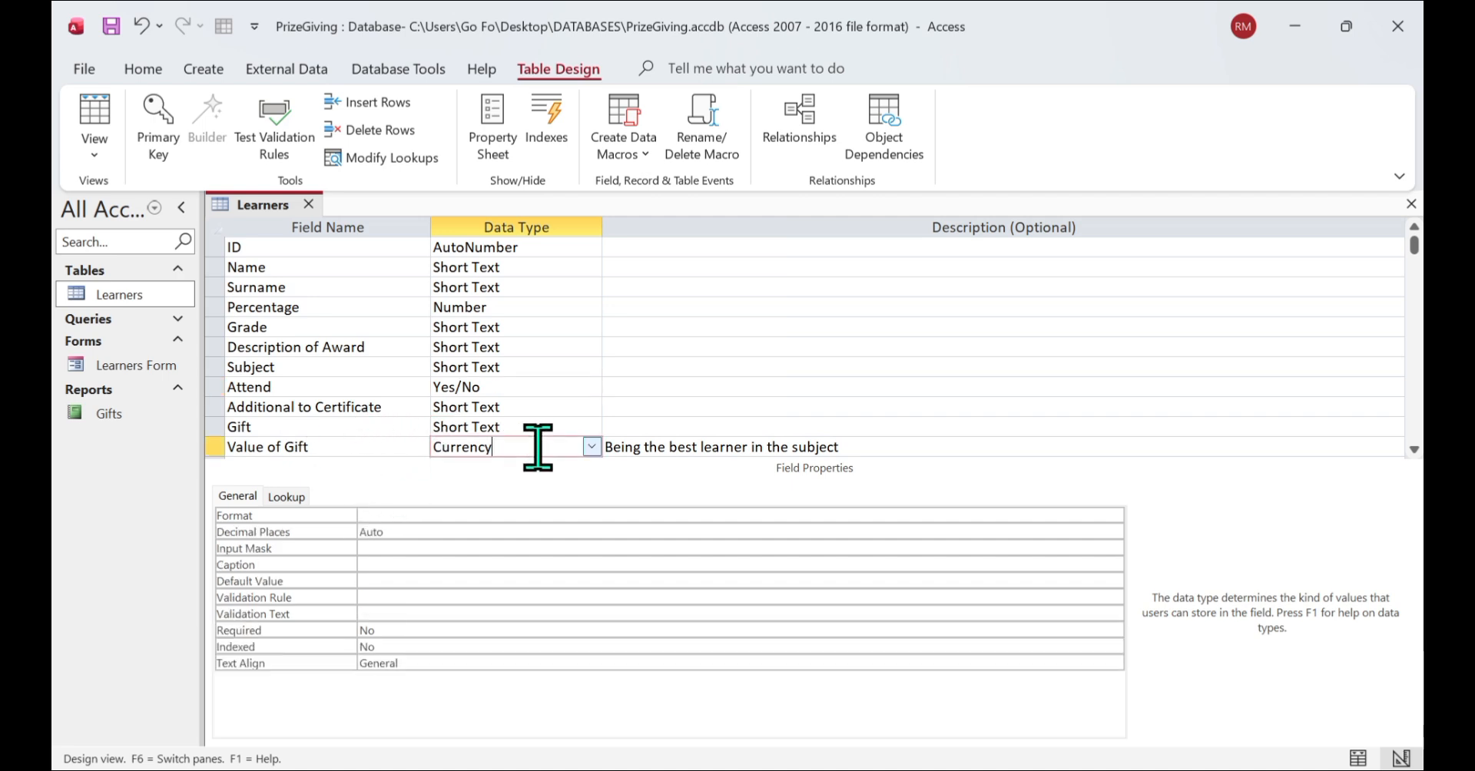
pyautogui.click(591, 447)
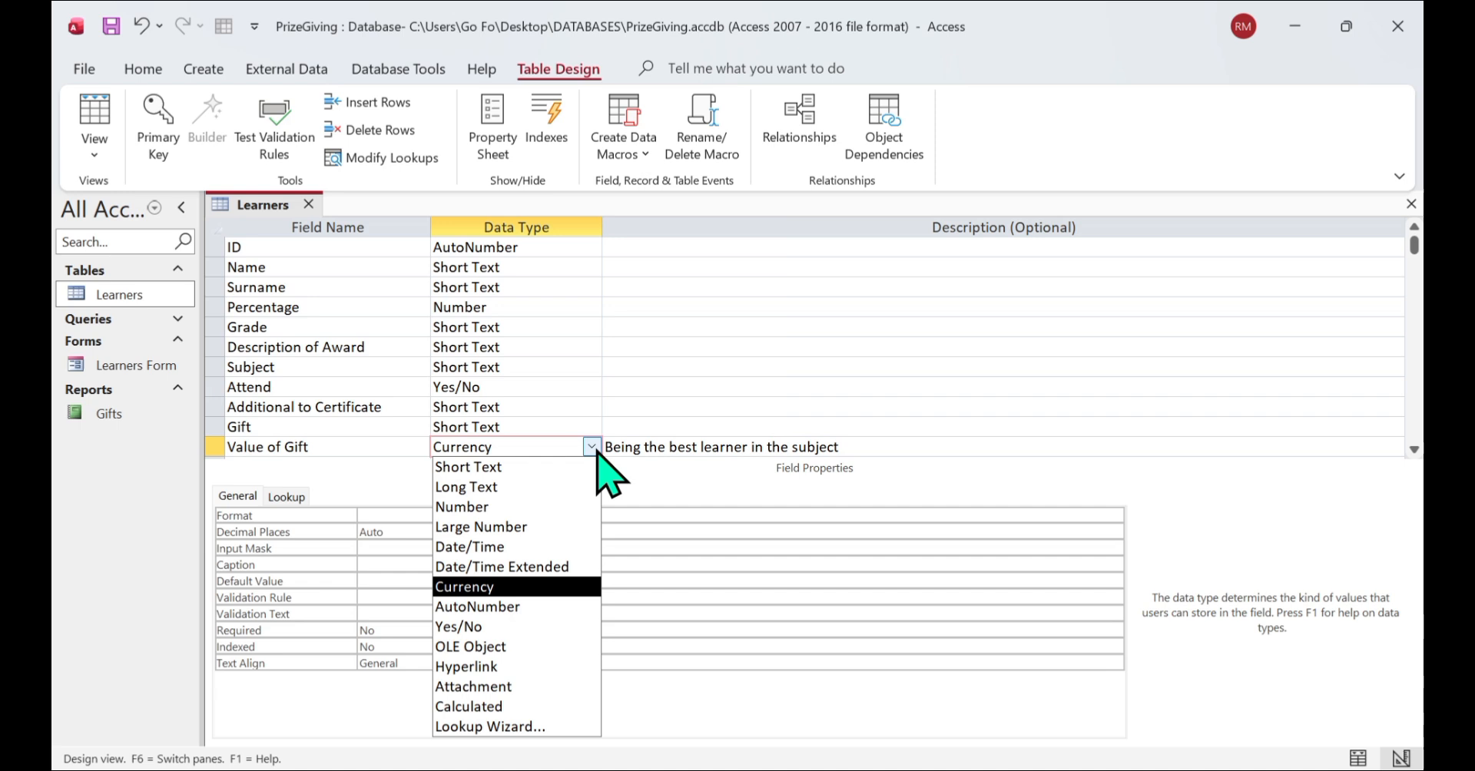
pyautogui.click(359, 475)
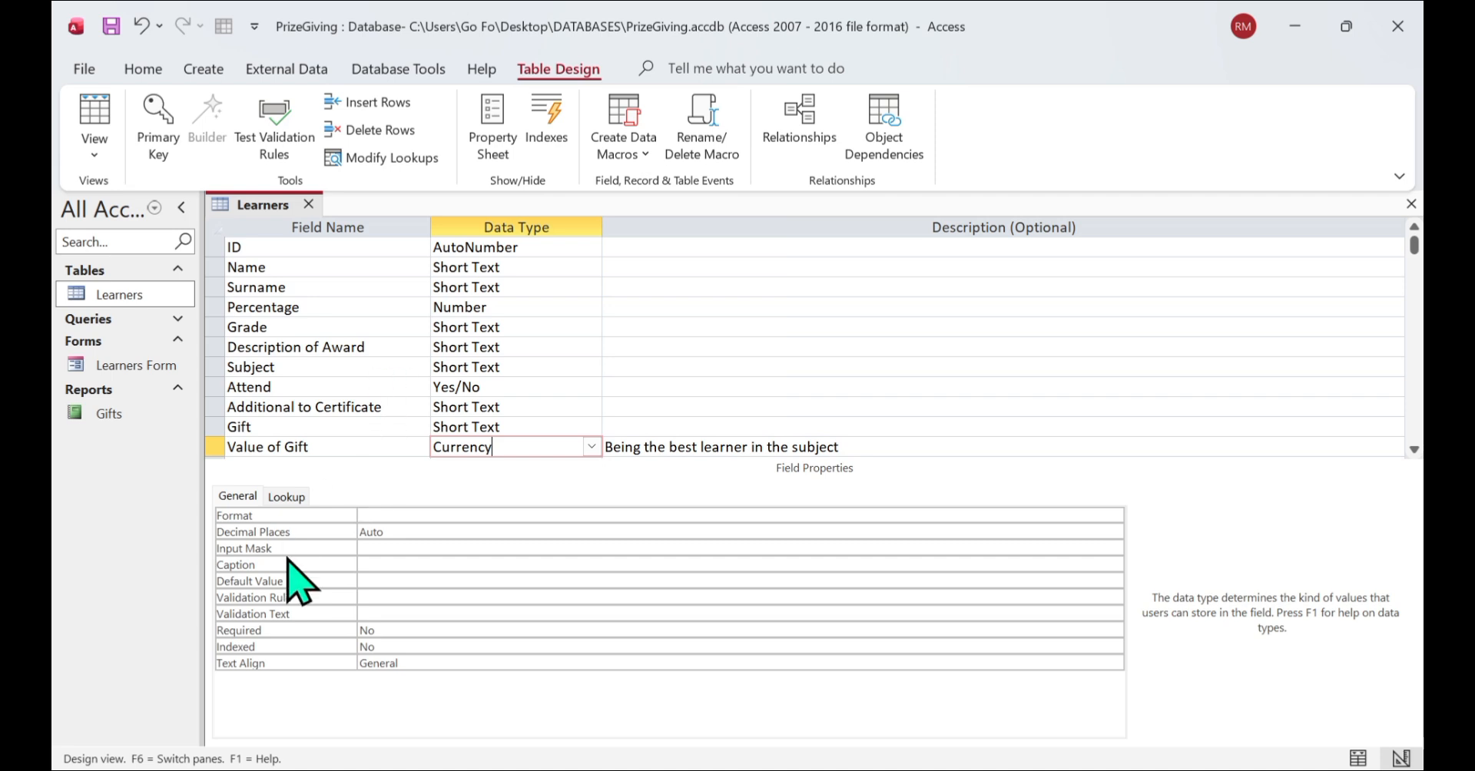
pyautogui.click(593, 447)
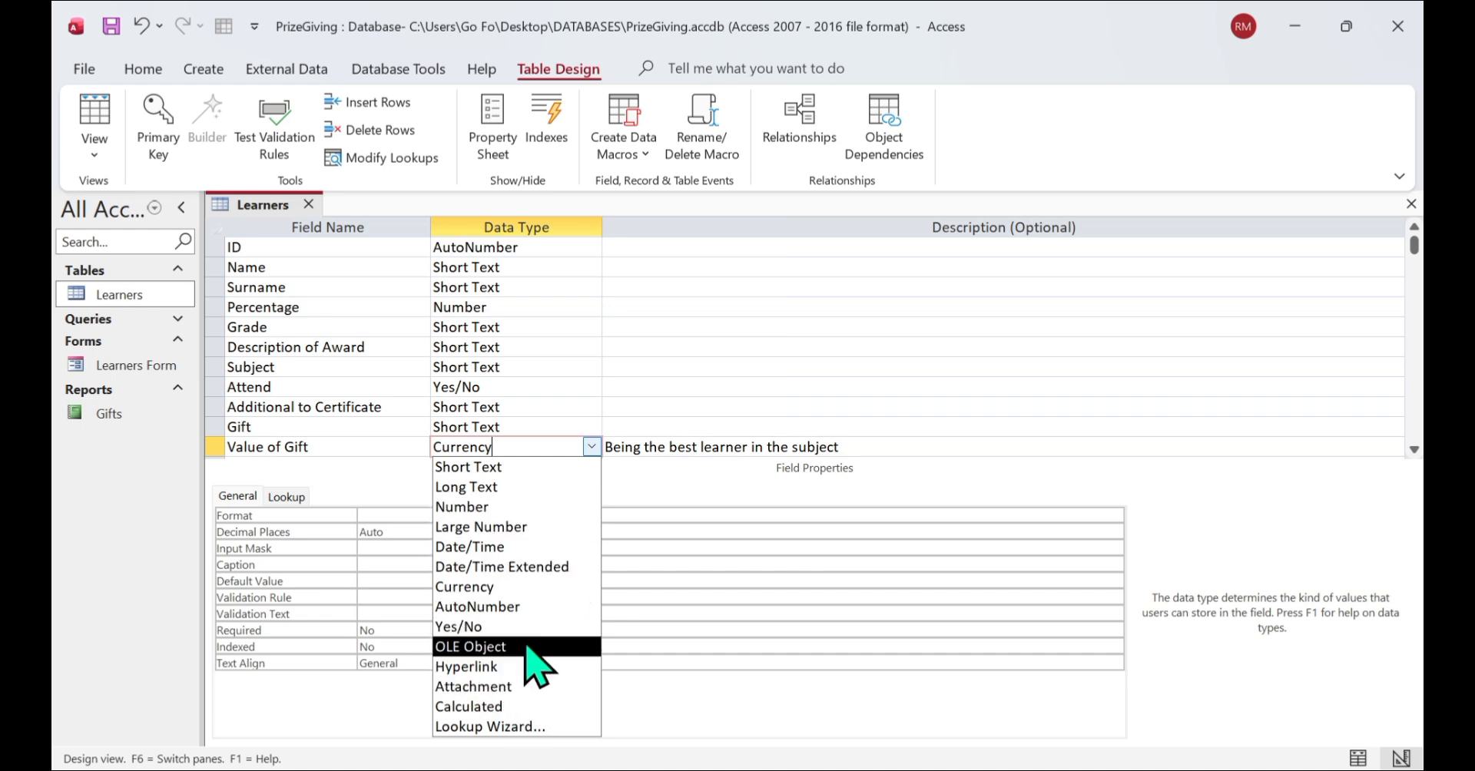
pyautogui.click(679, 358)
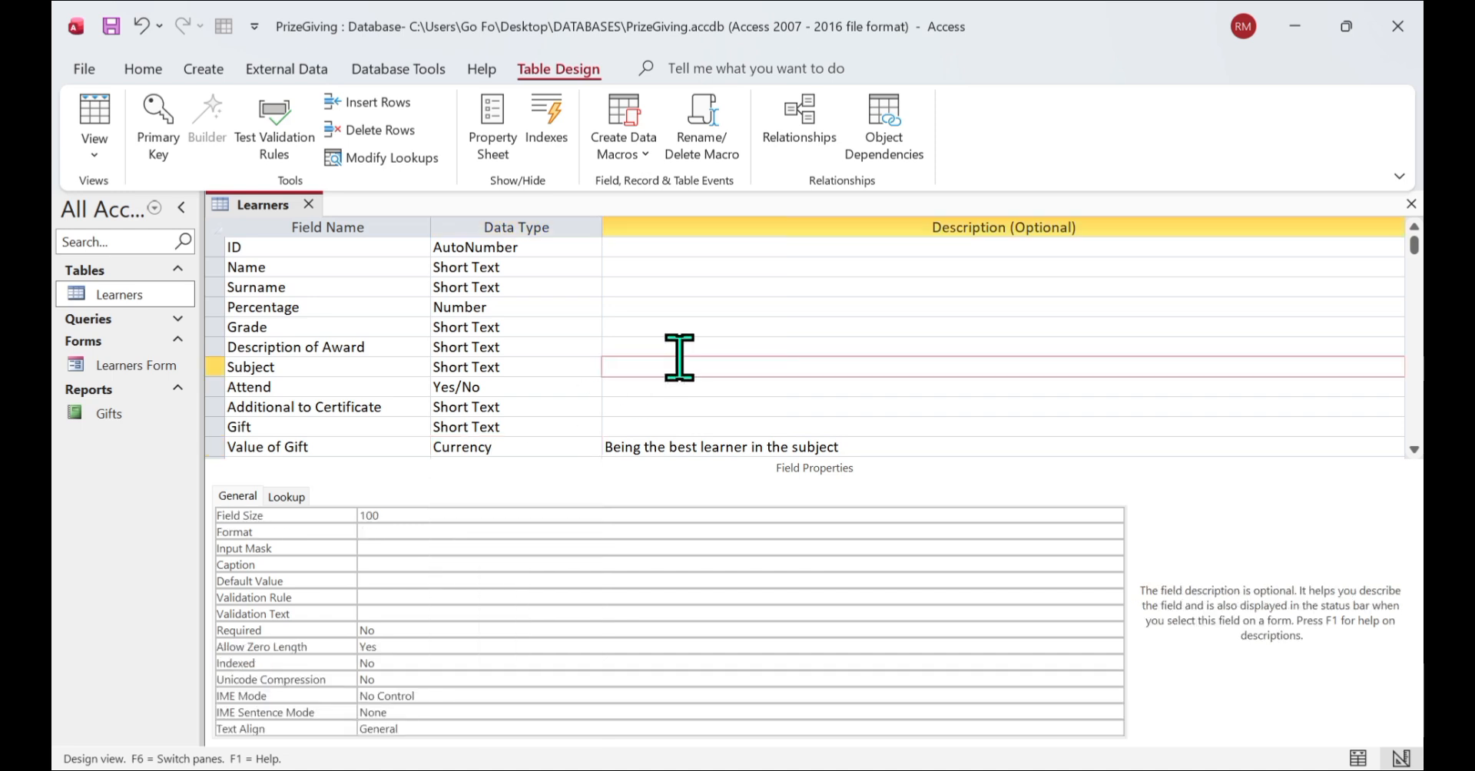
pyautogui.click(98, 159)
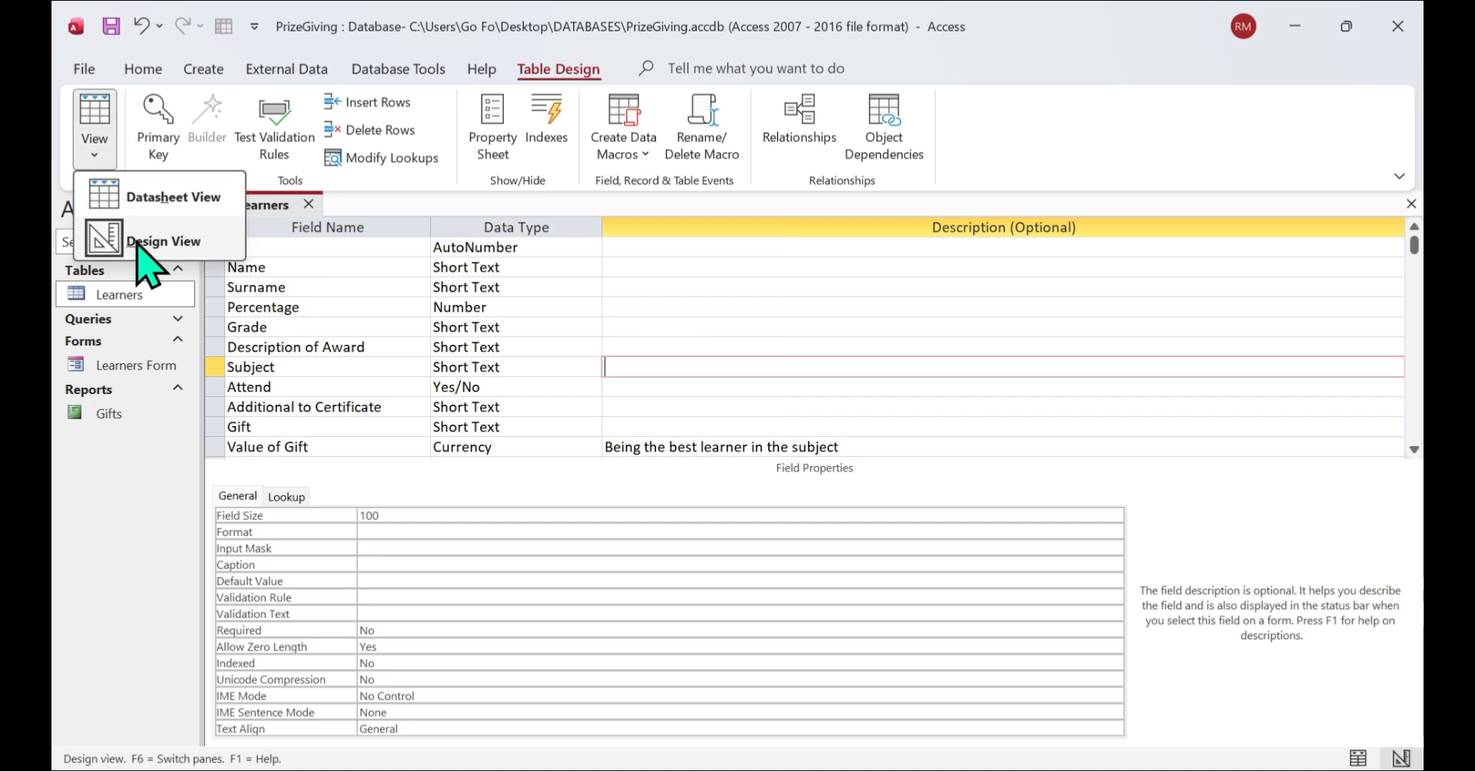
pyautogui.click(275, 322)
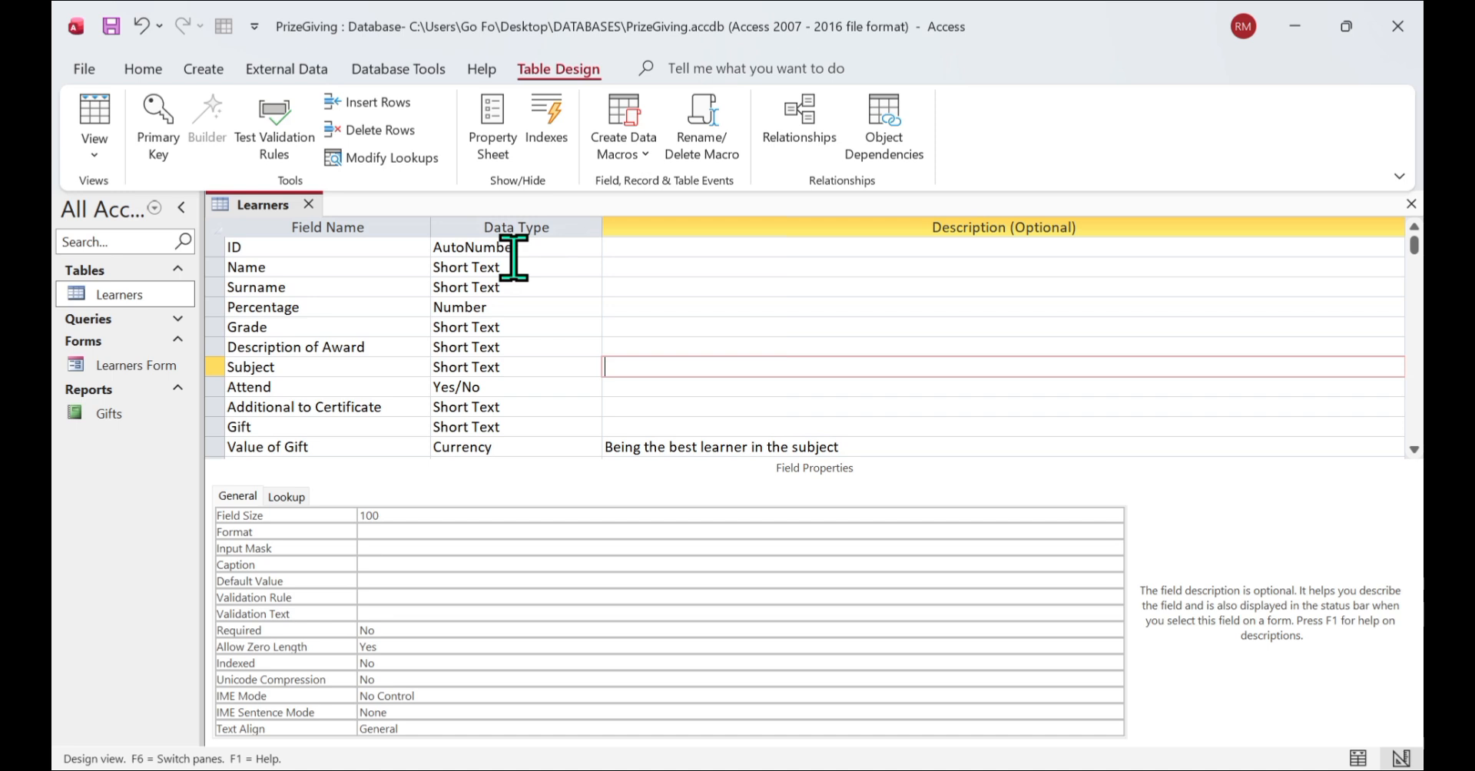
# Limit the Name field to 15 characters by setting its field size to 15.
pyautogui.click(295, 267)
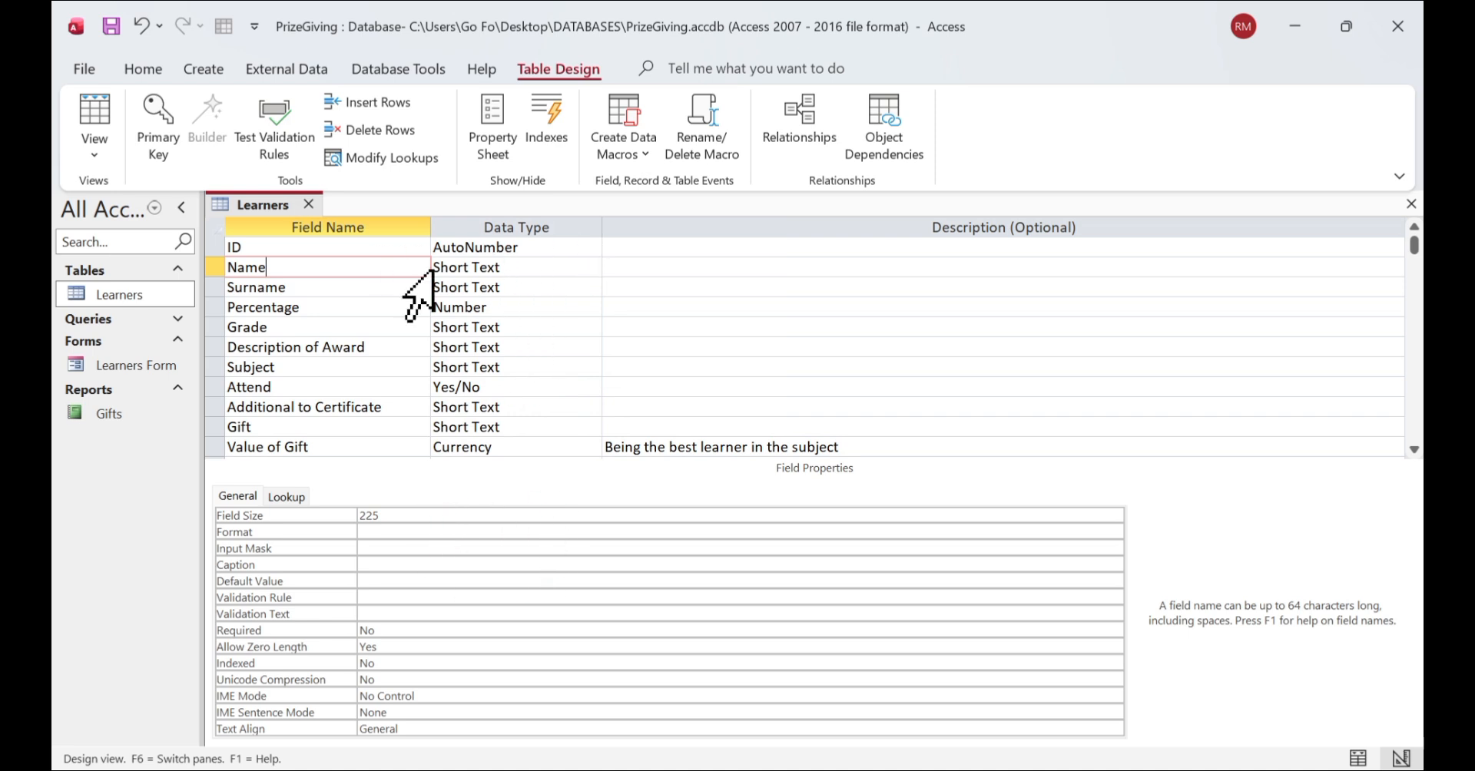
pyautogui.click(492, 265)
pyautogui.click(329, 271)
pyautogui.click(386, 518)
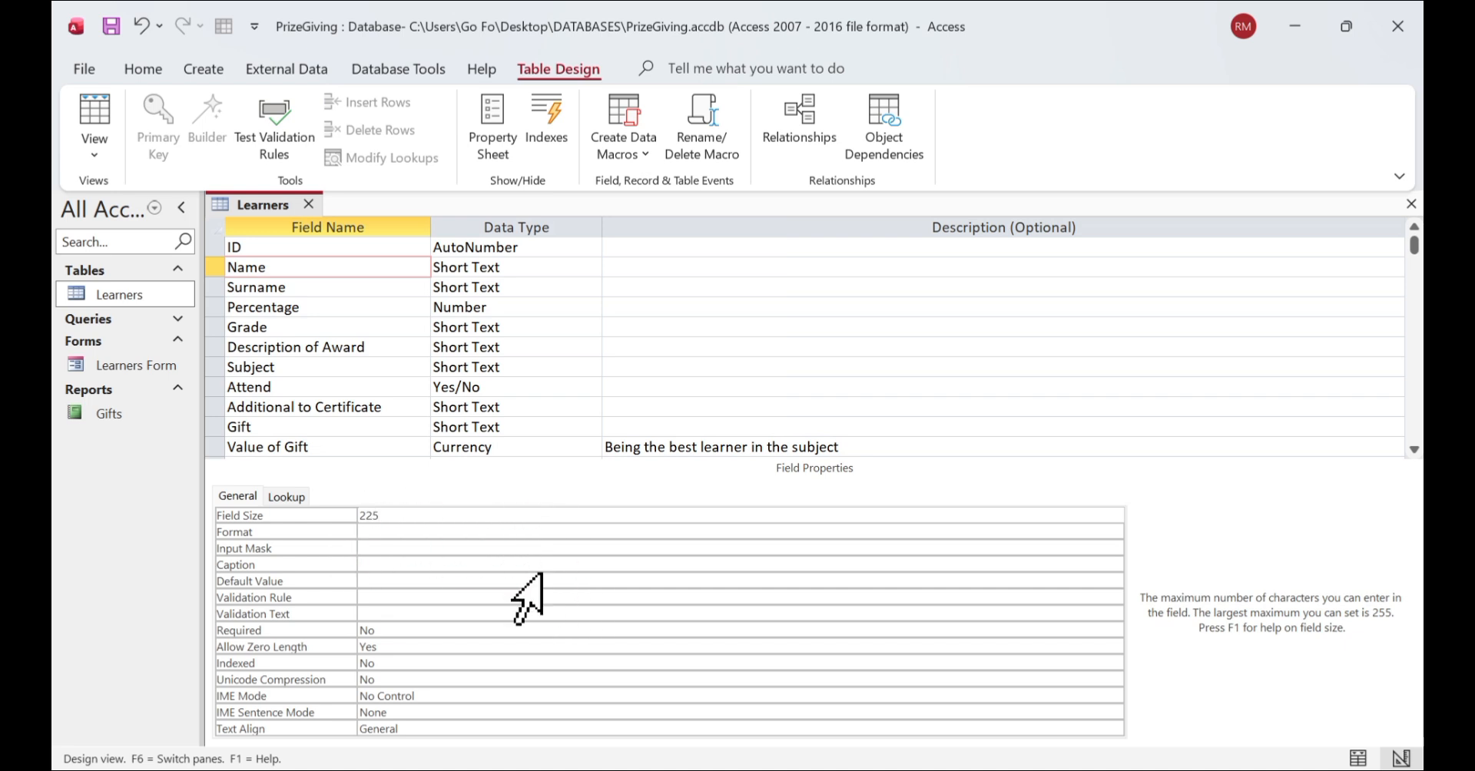
pyautogui.click(422, 532)
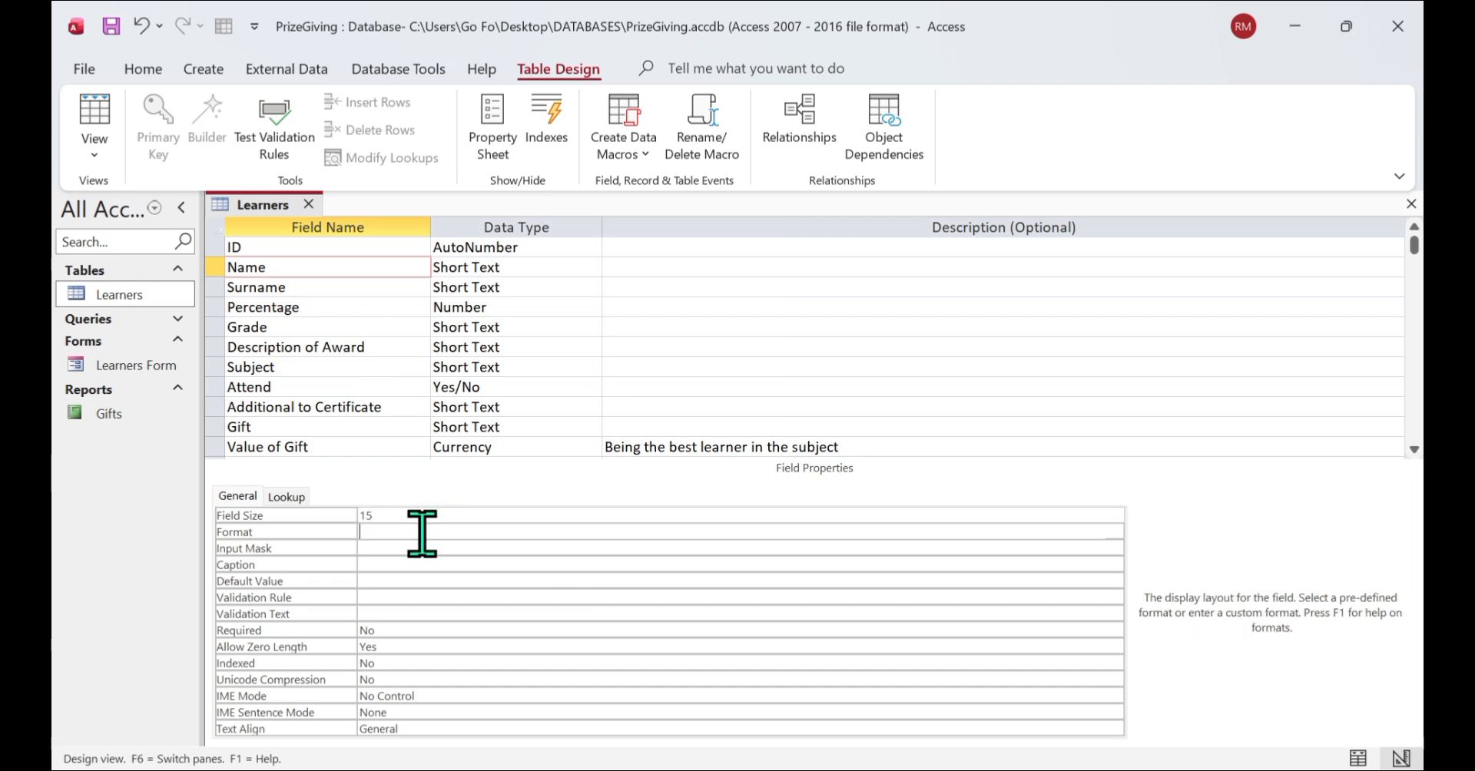